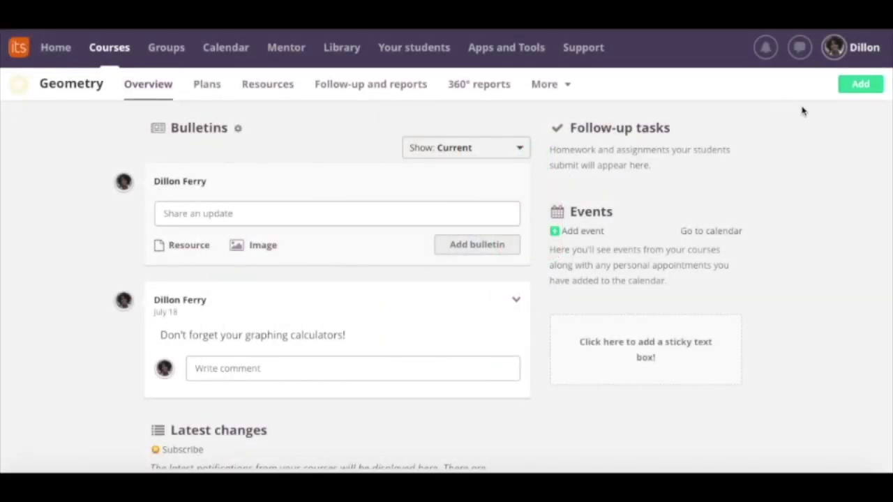
# Open the Geometry course's Add menu to list content types like Task, Assignment and Test
pyautogui.click(852, 93)
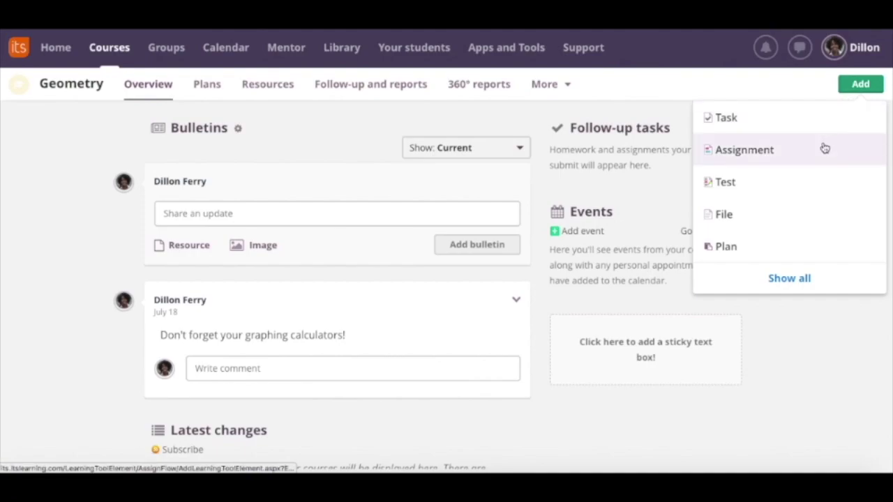
# Create an assignment titled 'Finding the area of irregular shapes', describing work in the attached document
pyautogui.press('Escape')
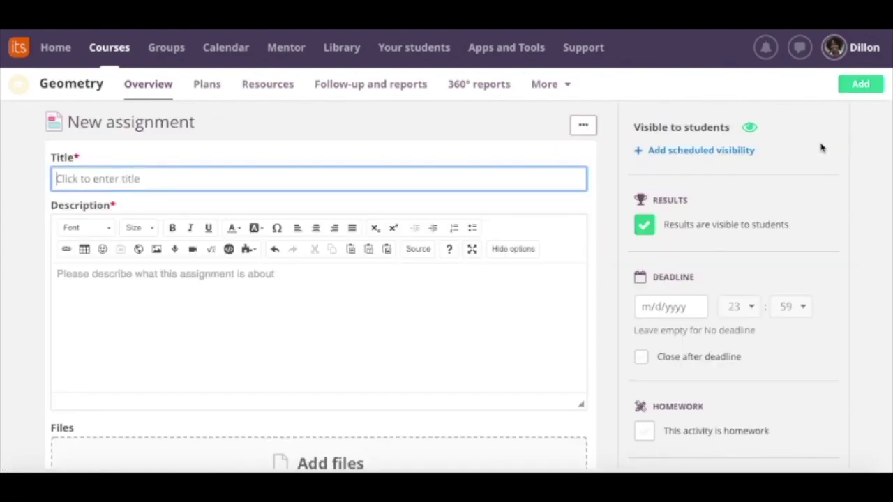
pyautogui.write('Finding the a')
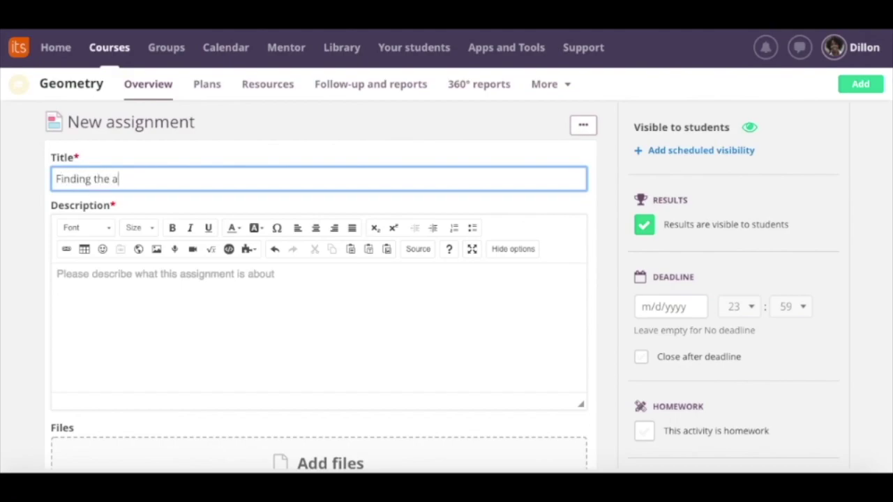
pyautogui.write('rea of irregular shapes')
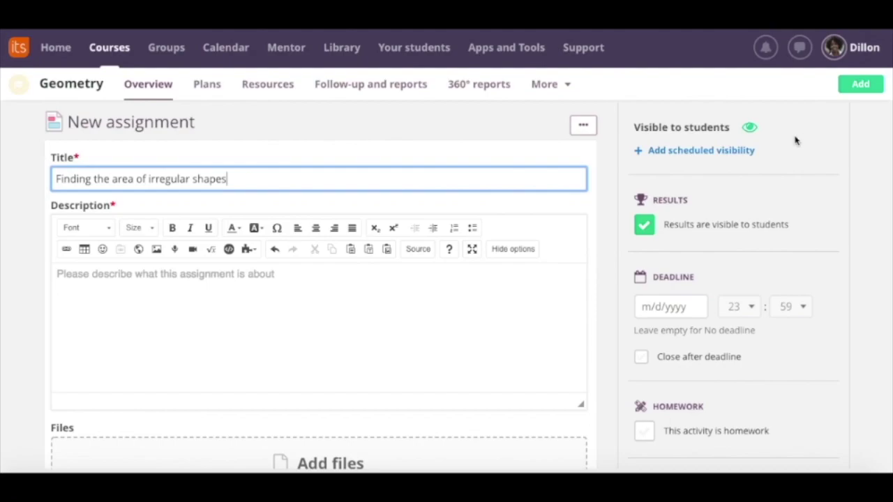
pyautogui.click(493, 312)
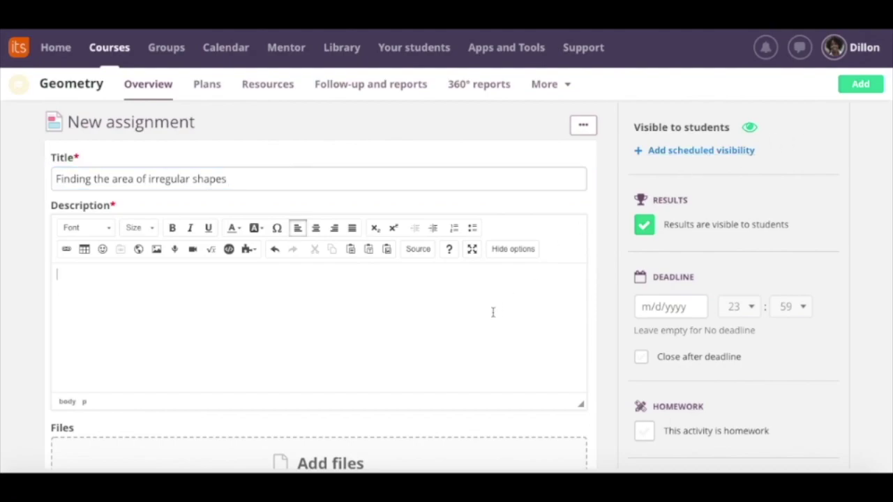
pyautogui.write('Please find the are')
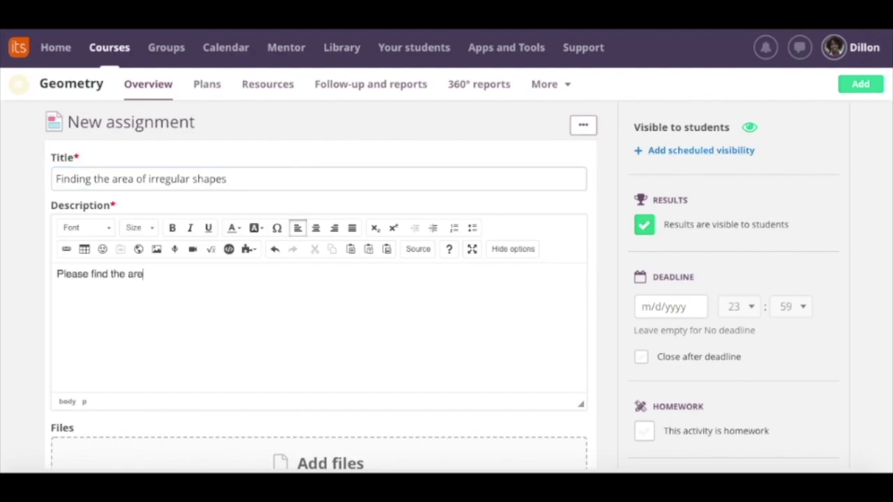
pyautogui.write('a of the shapes in the attached docum')
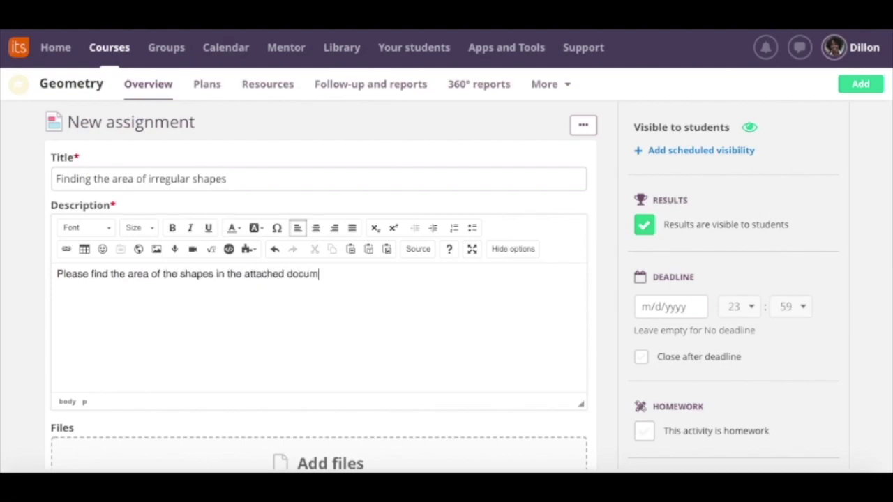
pyautogui.write('ent. Do your work directly in the')
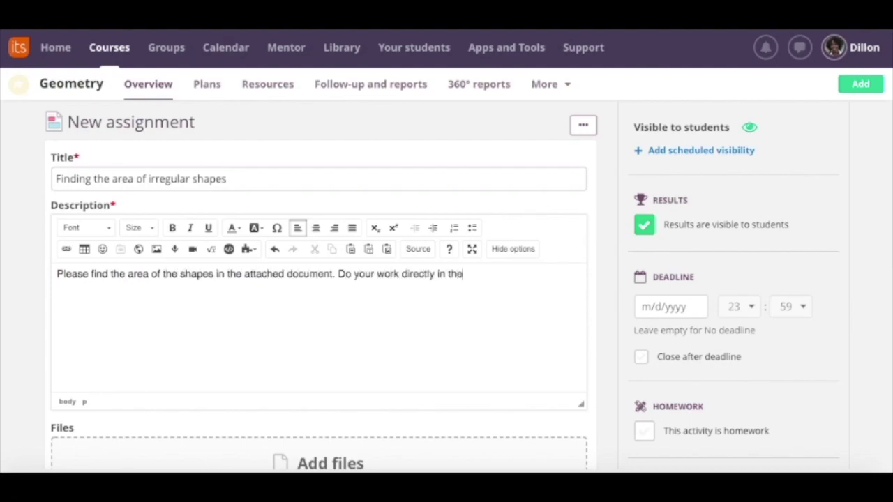
pyautogui.write(' document.')
# Set the assignment deadline to July 31, 2018 at 12:45
pyautogui.click(652, 312)
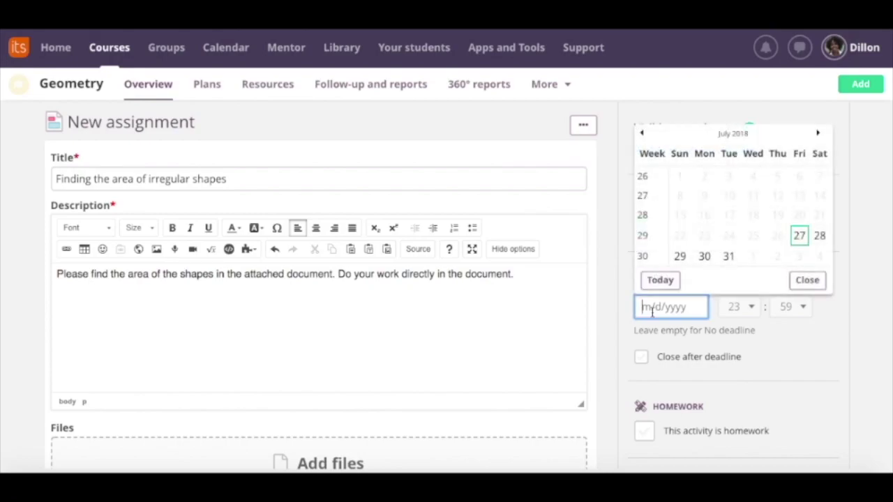
pyautogui.click(727, 256)
pyautogui.click(748, 307)
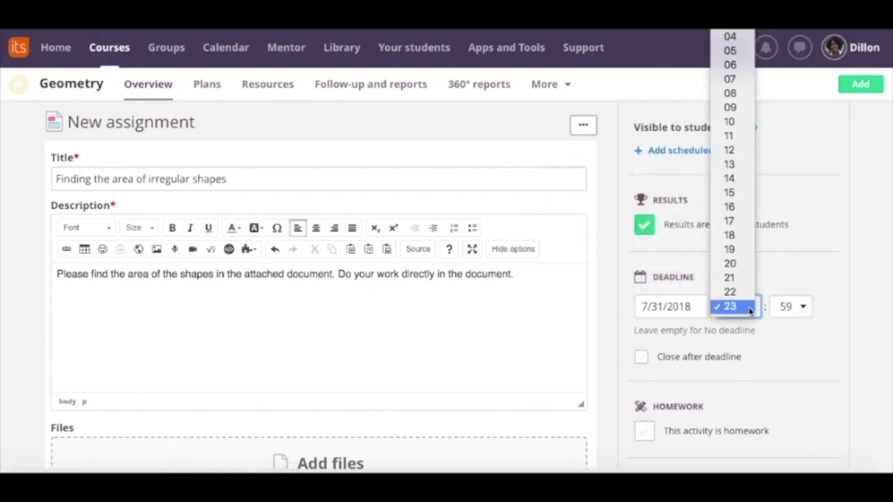
pyautogui.click(730, 150)
pyautogui.click(803, 307)
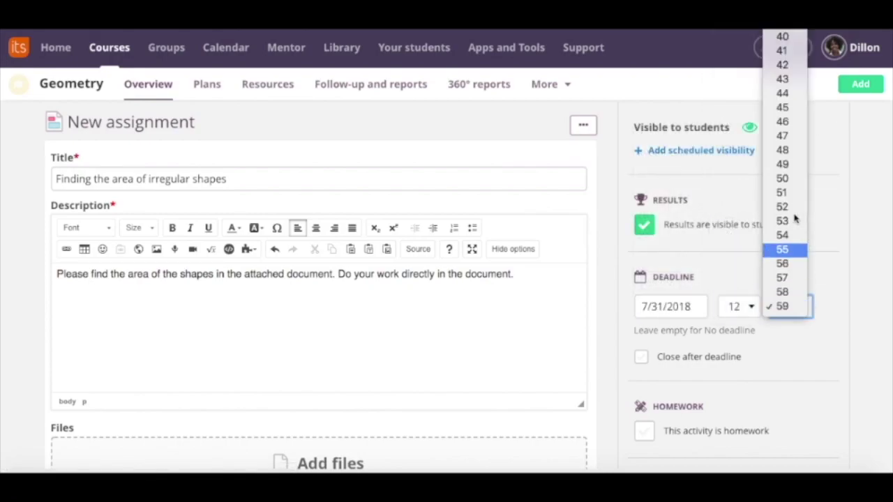
pyautogui.click(785, 108)
# Grade the assignment on the Grades A - F assessment scale
pyautogui.scroll(-1, 791, 212)
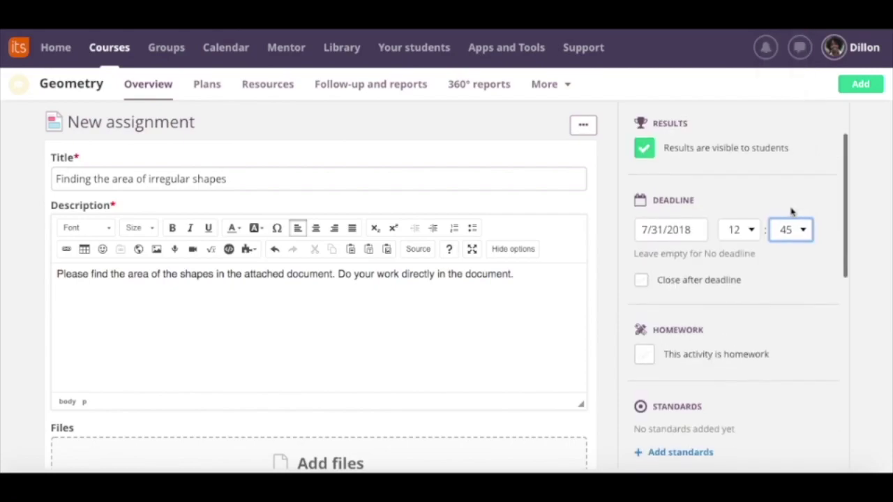
pyautogui.scroll(-1, 792, 212)
pyautogui.scroll(-1, 792, 212)
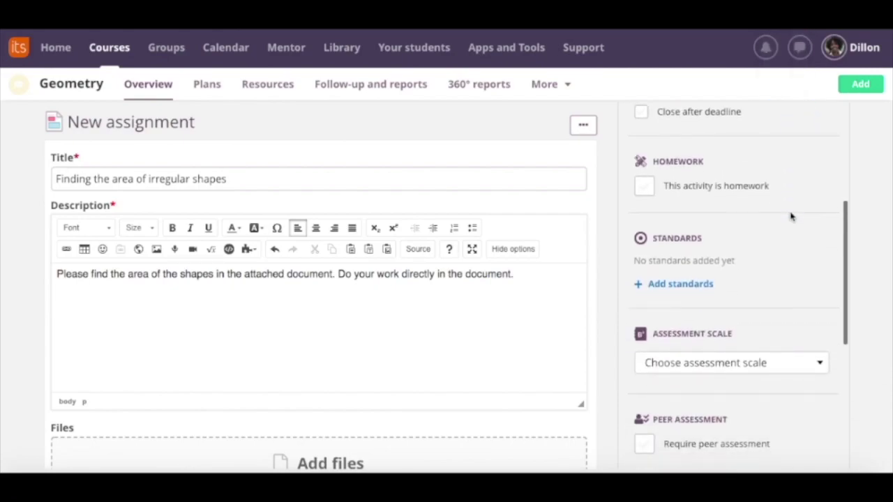
pyautogui.scroll(-3, 789, 220)
pyautogui.click(780, 272)
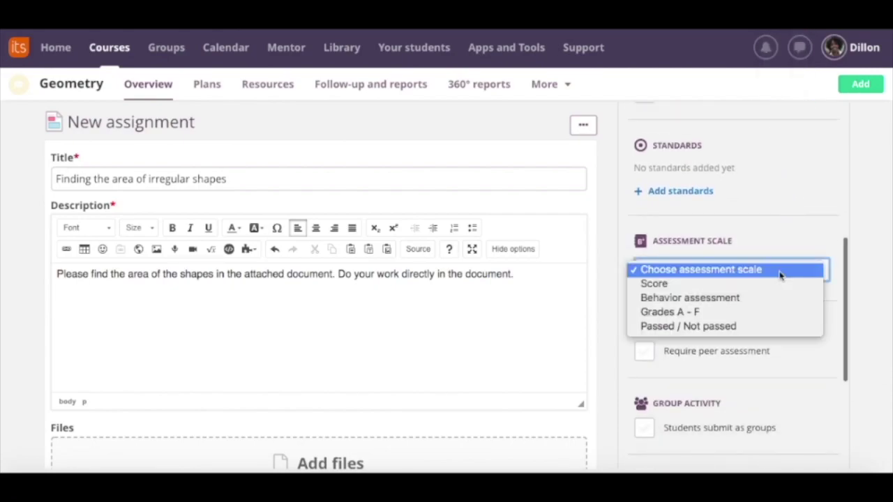
pyautogui.click(779, 314)
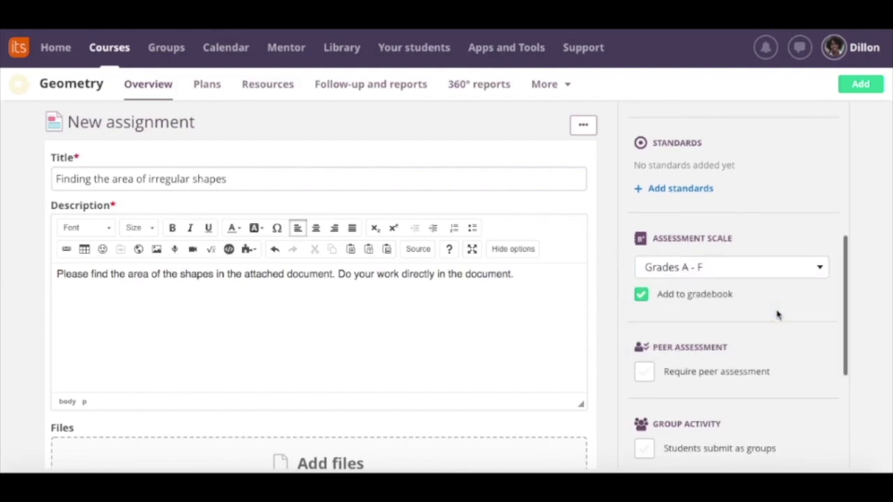
pyautogui.scroll(-2, 778, 315)
pyautogui.scroll(-2, 779, 315)
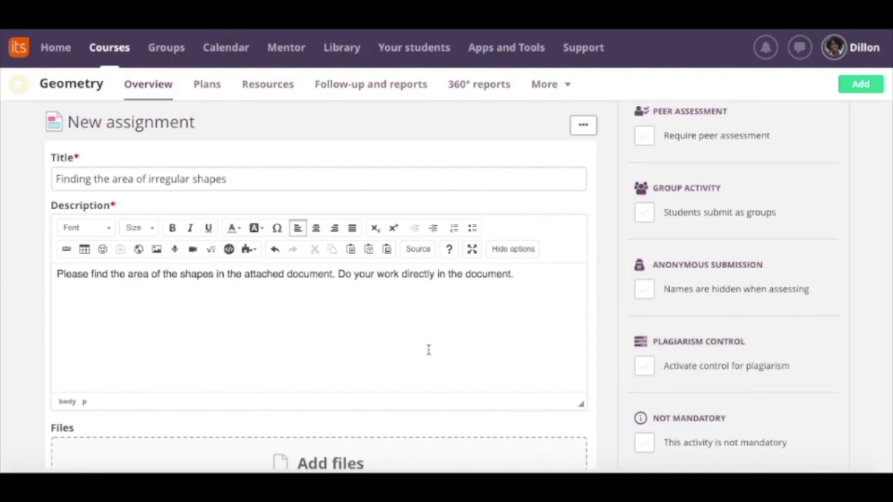
pyautogui.scroll(-3, 427, 351)
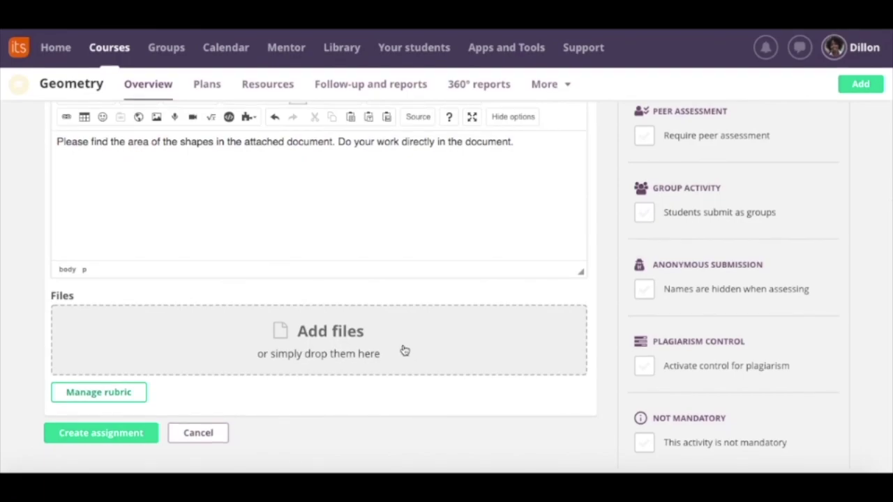
pyautogui.click(405, 350)
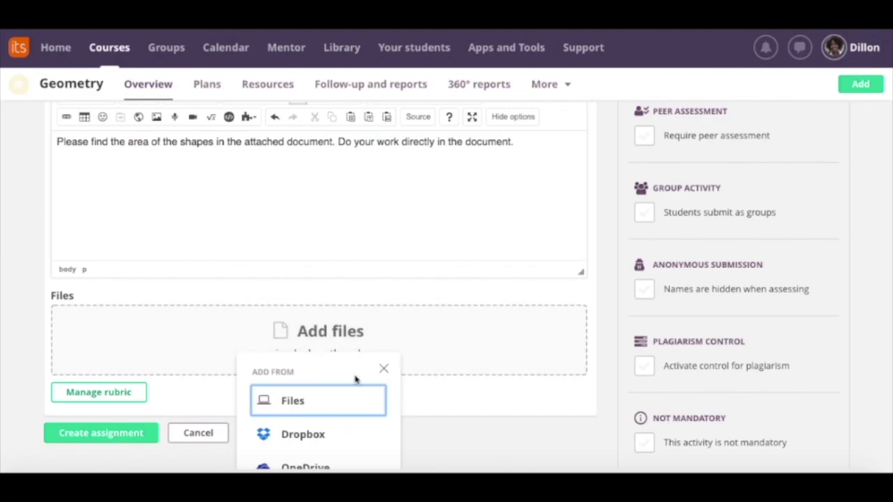
# Attach the Irregular Shapes Assignment document from Google Drive
pyautogui.scroll(-2, 356, 379)
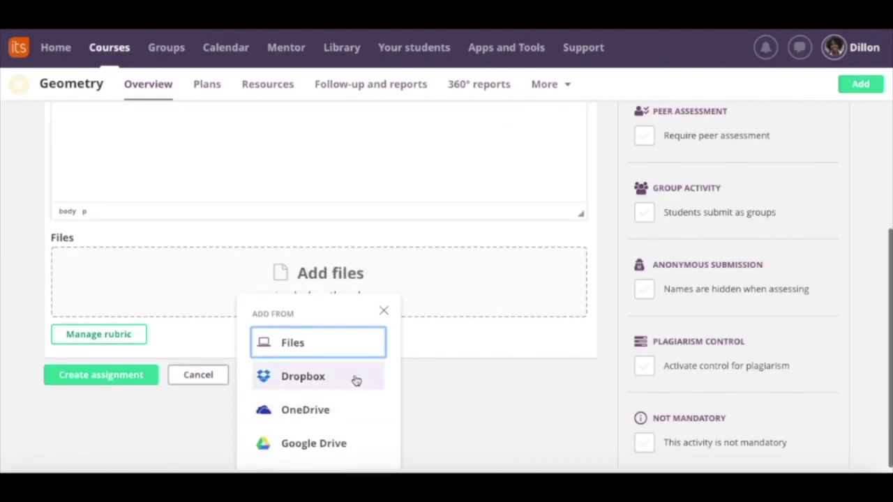
pyautogui.click(341, 442)
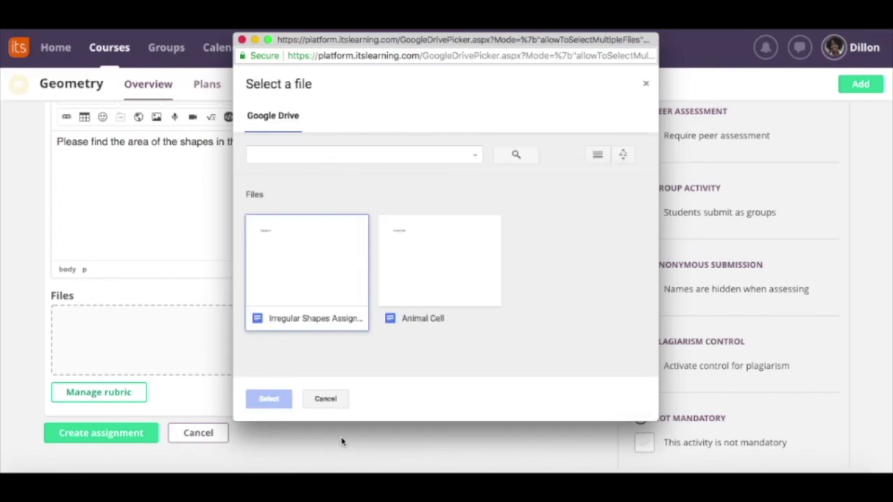
pyautogui.click(296, 282)
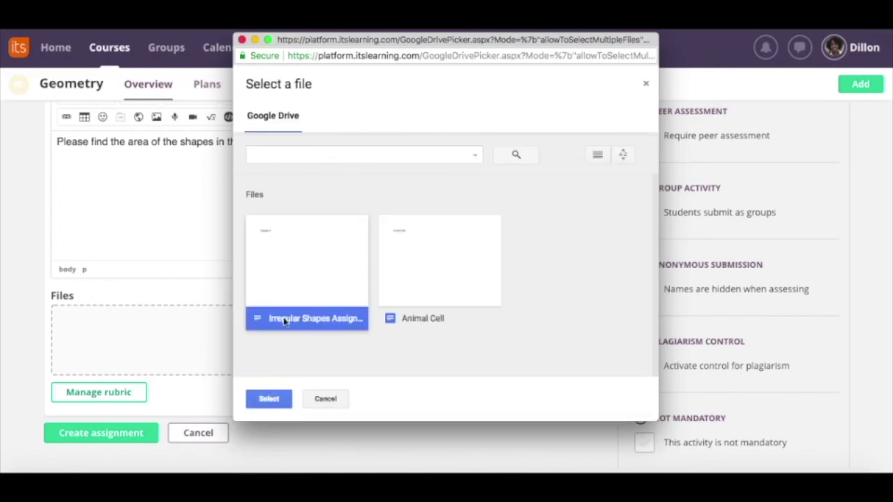
pyautogui.click(275, 399)
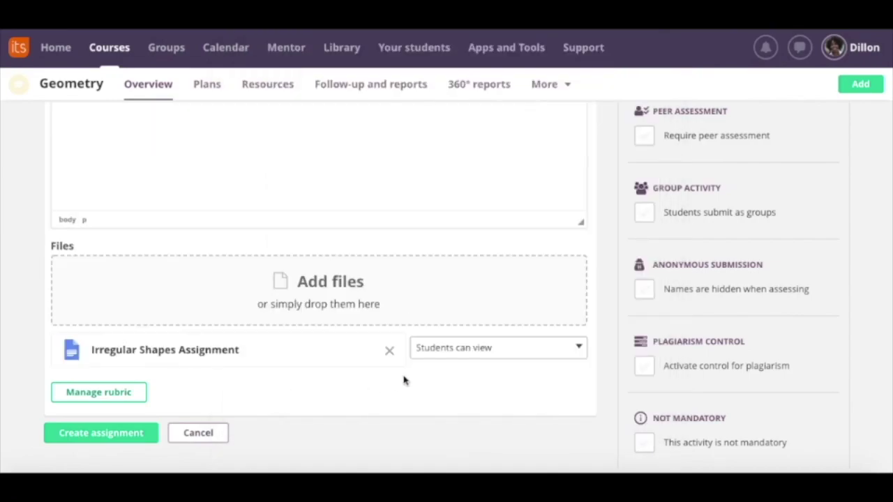
# Give each student their own copy of the document and create the assignment
pyautogui.click(432, 357)
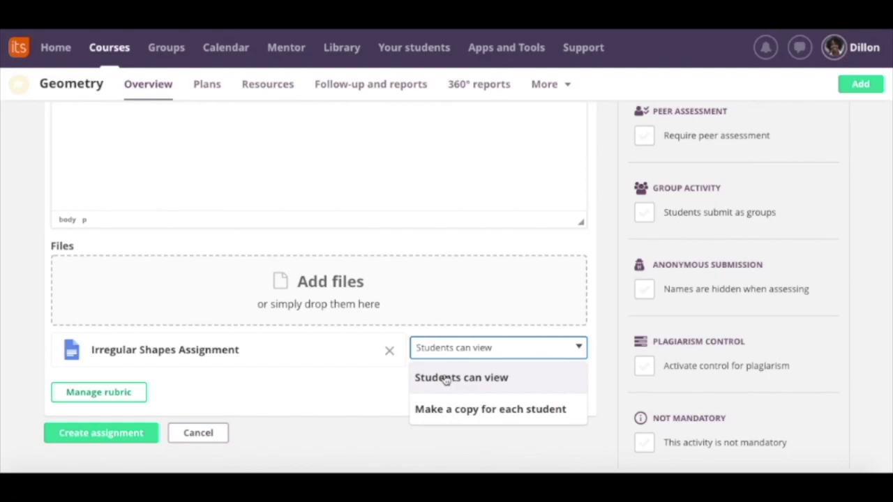
pyautogui.click(453, 410)
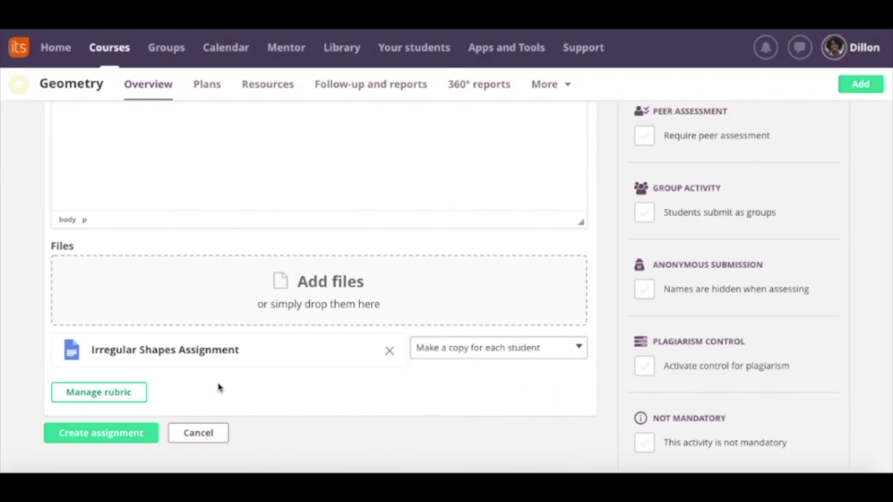
pyautogui.click(154, 434)
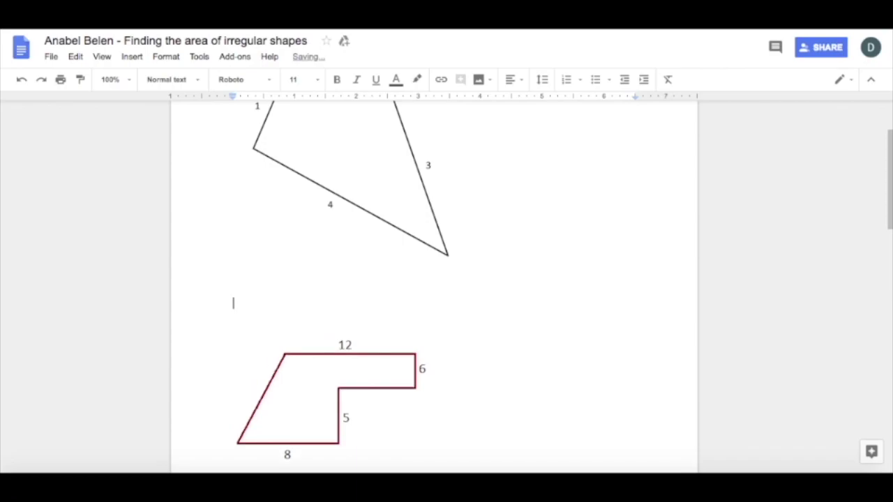
# Type the note 'First, I'll have to divide the area into triangles' between the shapes
pyautogui.write('First,')
pyautogui.write(" I'll ha")
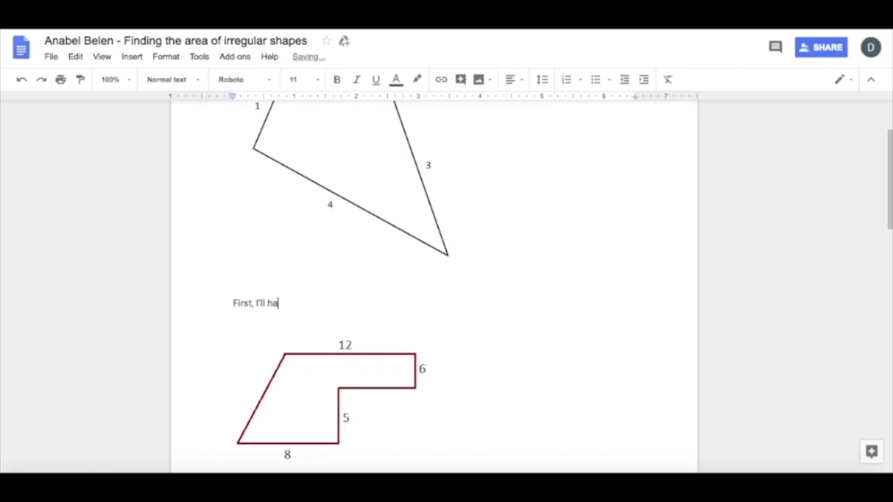
pyautogui.write('ve to ')
pyautogui.write('divi')
pyautogui.write('de t')
pyautogui.write('he area into')
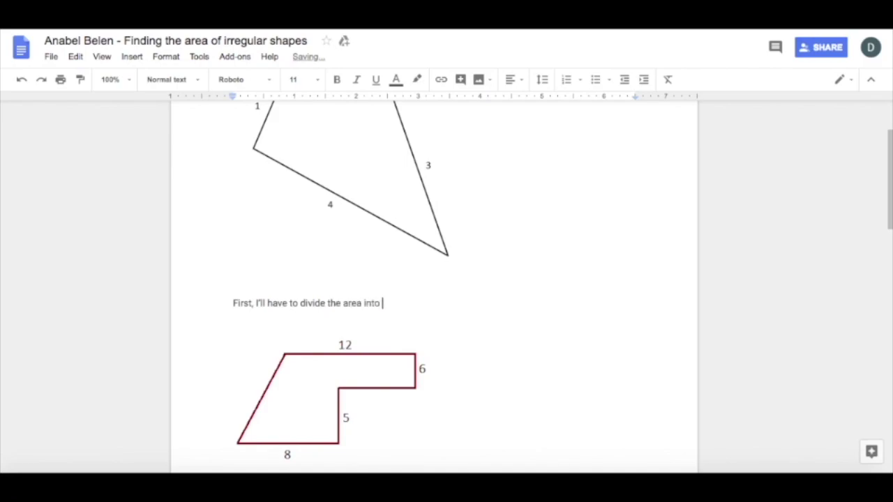
pyautogui.write(' triangles')
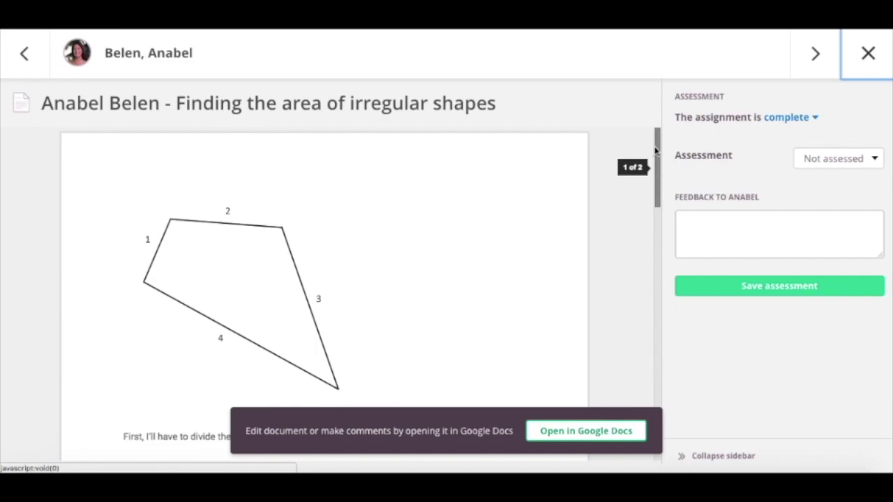
pyautogui.moveTo(656, 150); pyautogui.dragTo(656, 168)
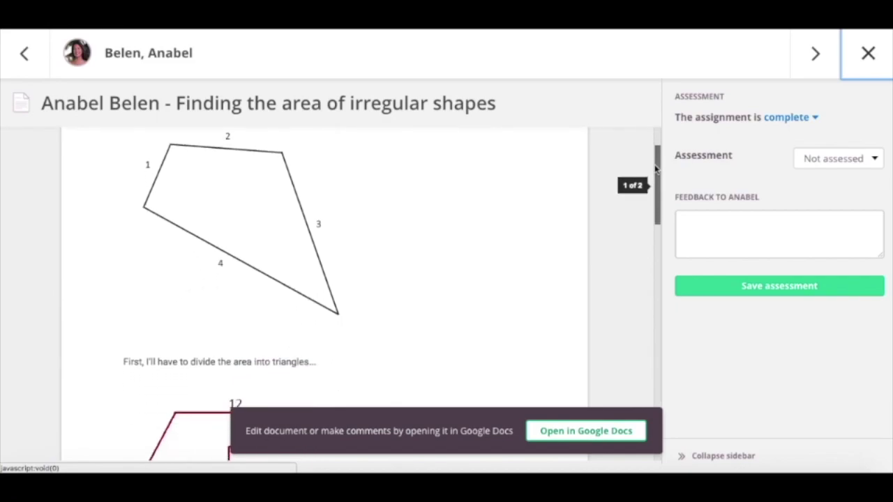